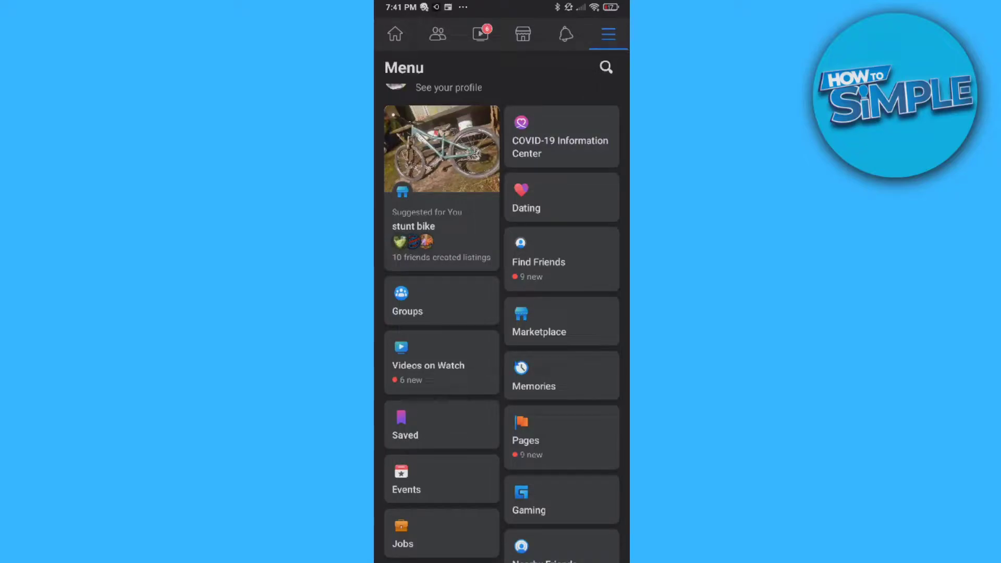
pyautogui.scroll(-3, 501, 313)
# Reach the post translation language list through Menu, Settings, and Language and Region
pyautogui.click(395, 33)
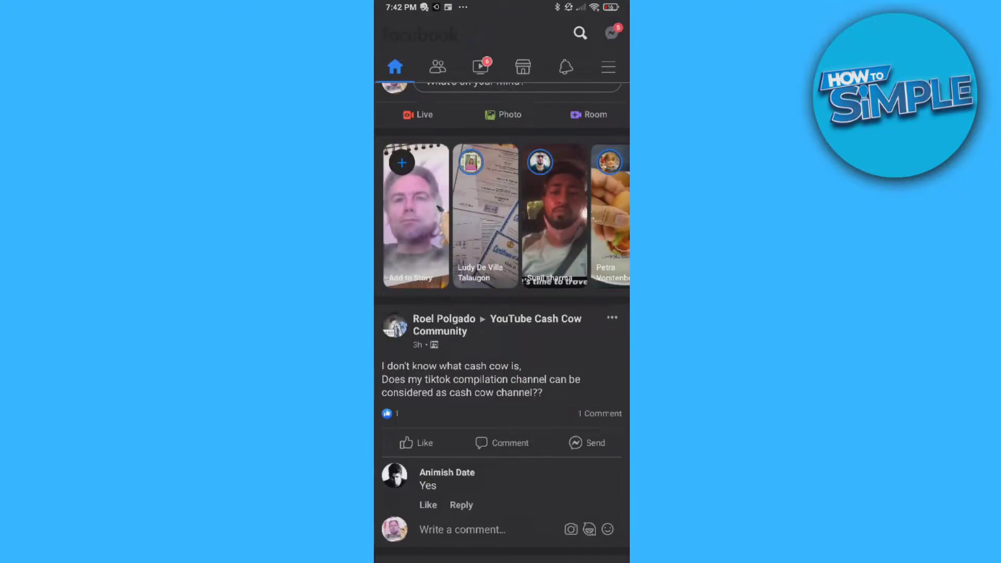
pyautogui.click(608, 67)
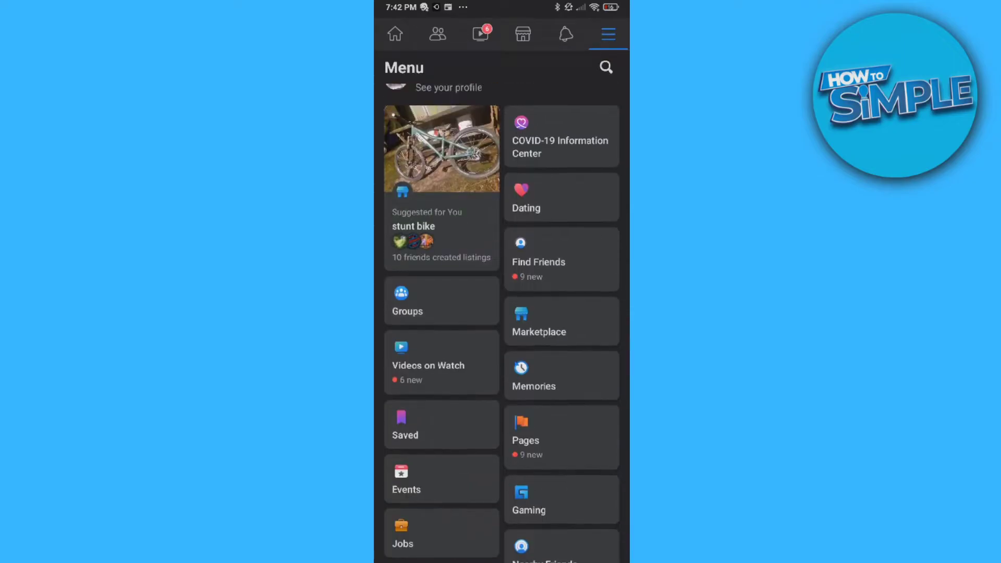
pyautogui.scroll(-3, 501, 313)
pyautogui.click(501, 458)
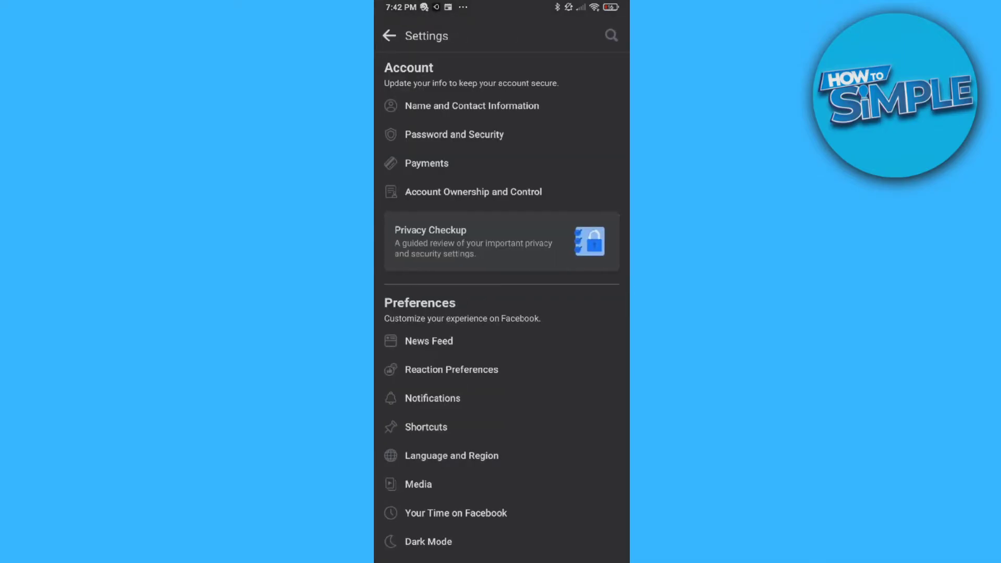
pyautogui.scroll(-3, 501, 313)
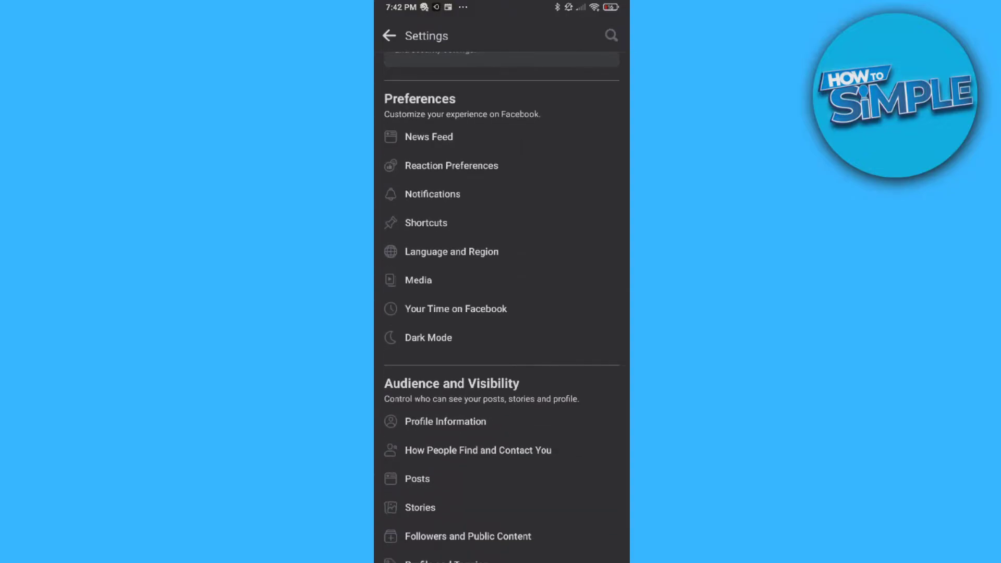
pyautogui.click(452, 252)
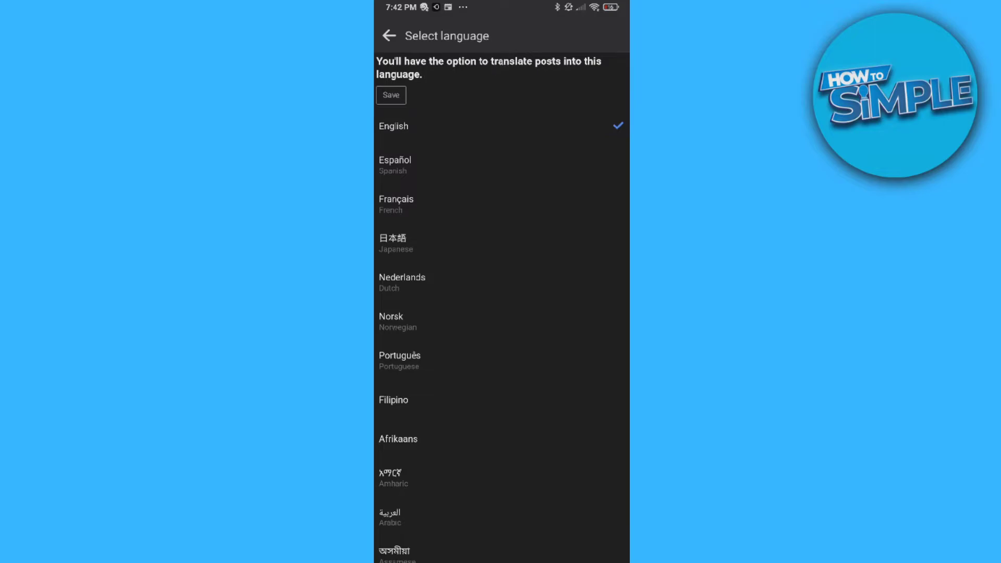
pyautogui.click(394, 126)
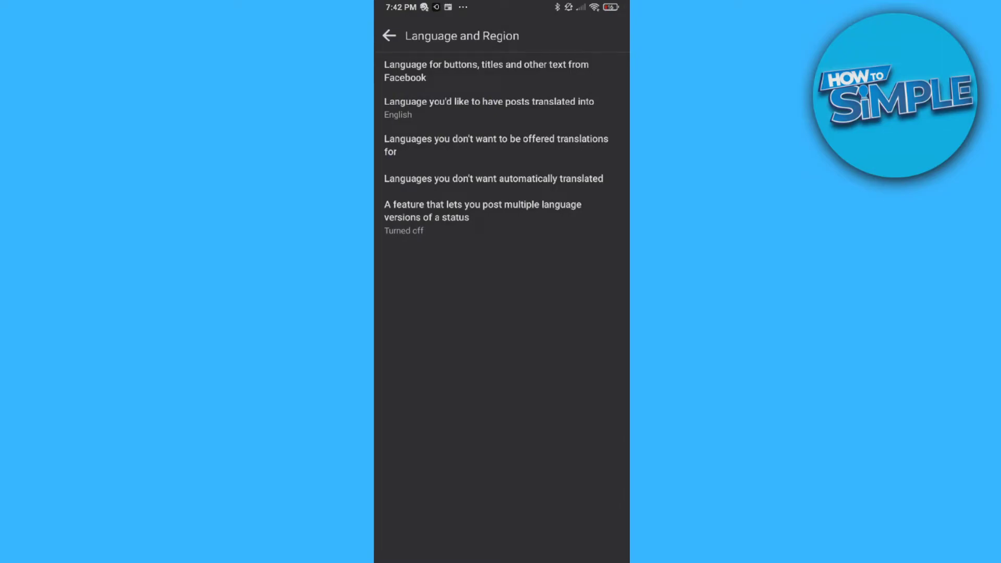
# Keep English as the post translation language and open the app text language list
pyautogui.click(486, 71)
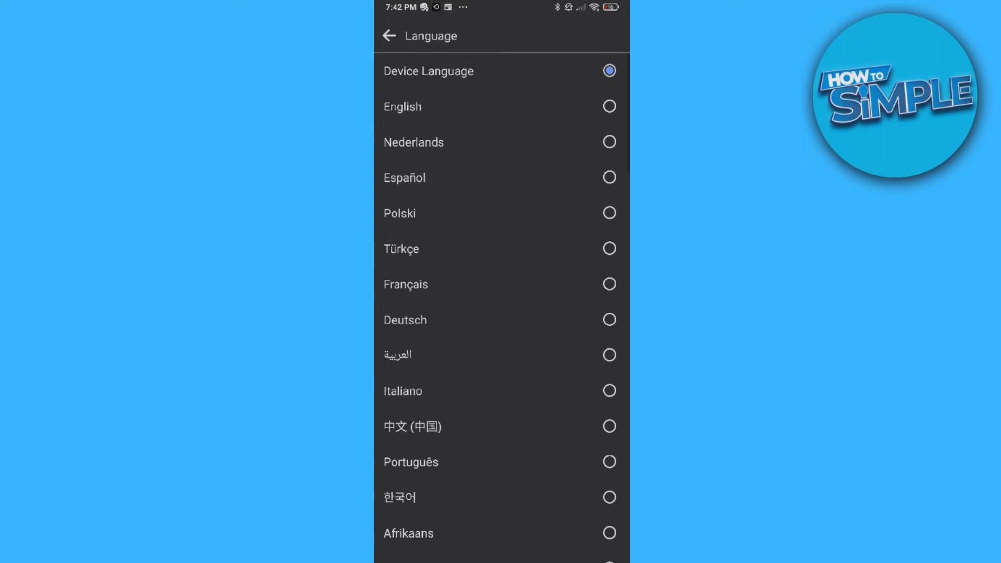
# Leave the app text language list, leaving Device Language selected
pyautogui.click(389, 36)
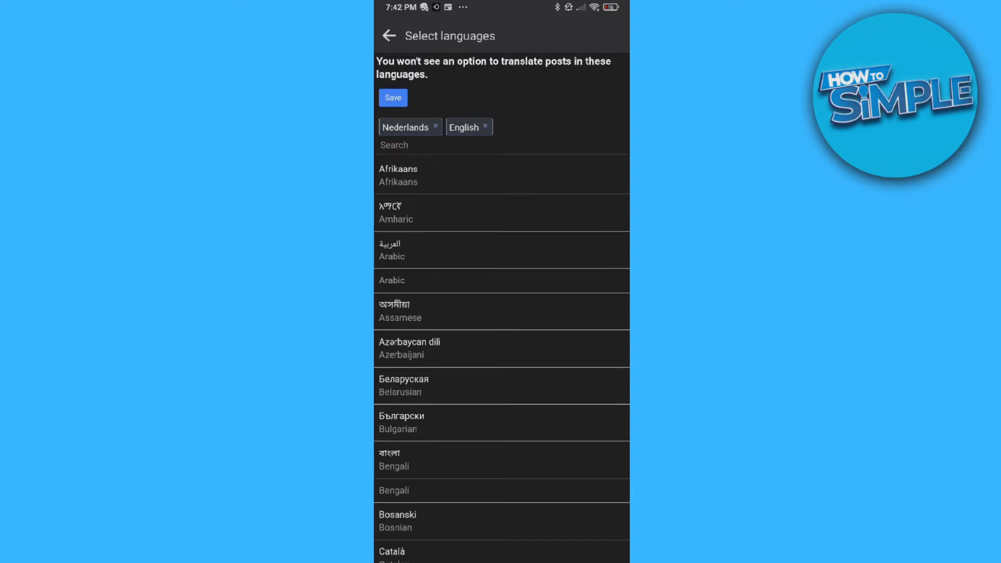
pyautogui.scroll(-3, 502, 313)
pyautogui.scroll(3, 503, 313)
# From Language and Region, open 'Languages you don't want automatically translated'
pyautogui.click(393, 97)
pyautogui.click(493, 178)
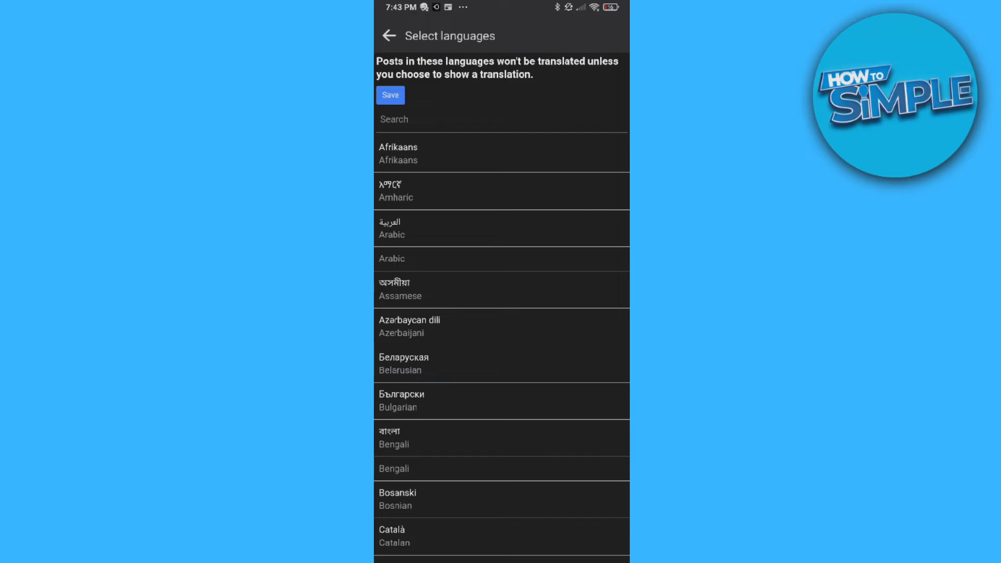
pyautogui.scroll(-5, 501, 352)
pyautogui.scroll(5, 502, 352)
# Leave Select languages with no languages added, back to Language and Region
pyautogui.click(389, 35)
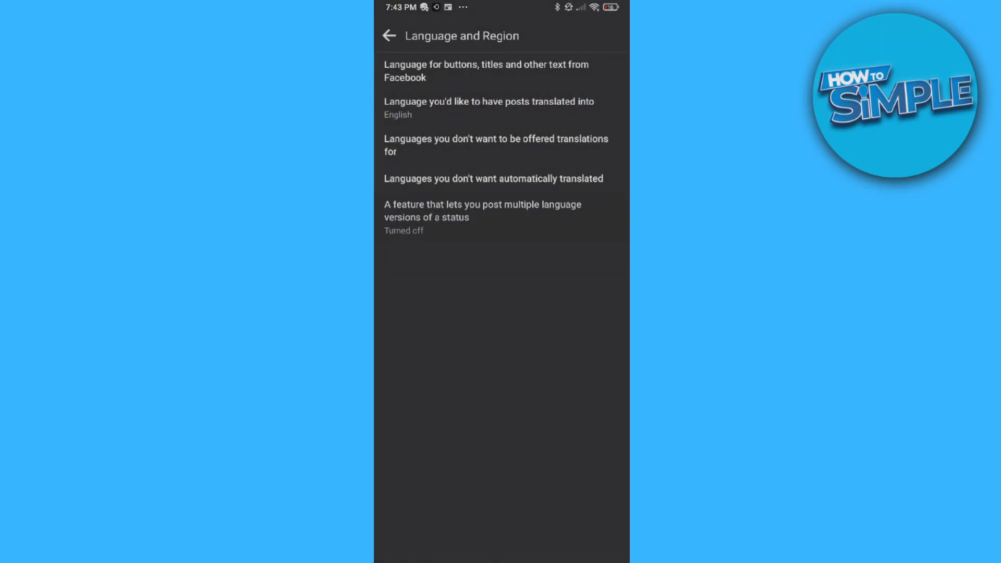